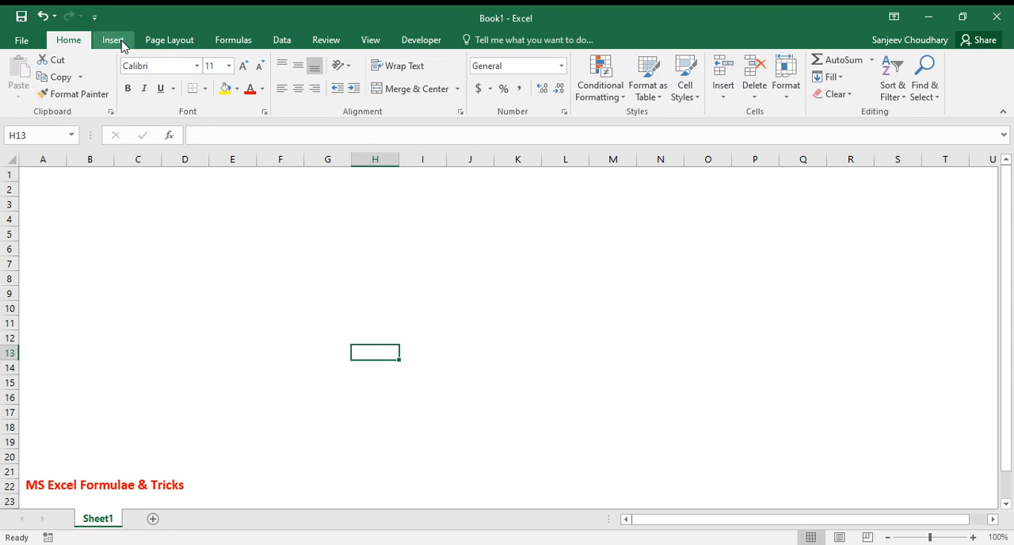
Draw a rectangle about 0.87" high and 2.01" wide over columns F to H, rows 4 to 7
left_click(120, 44)
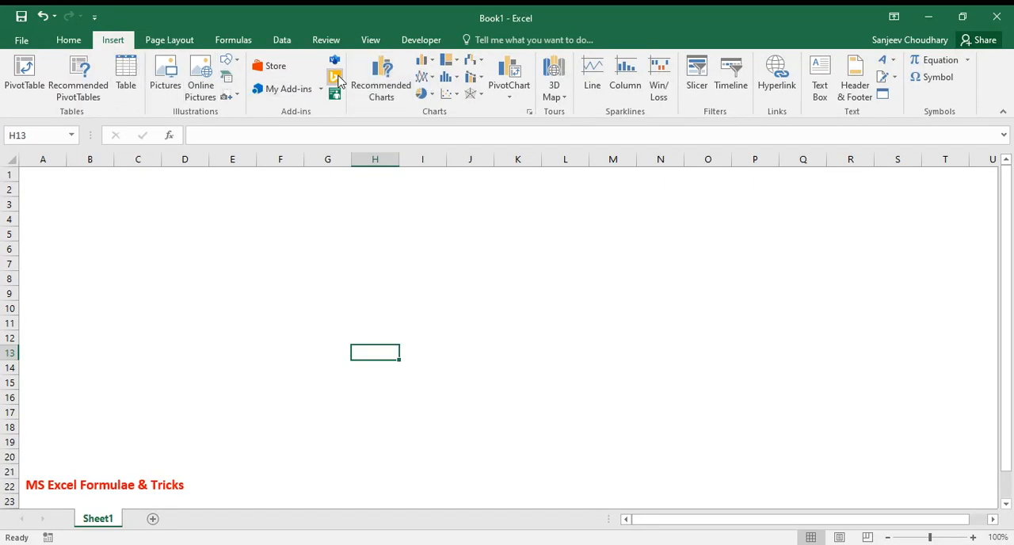
left_click(236, 61)
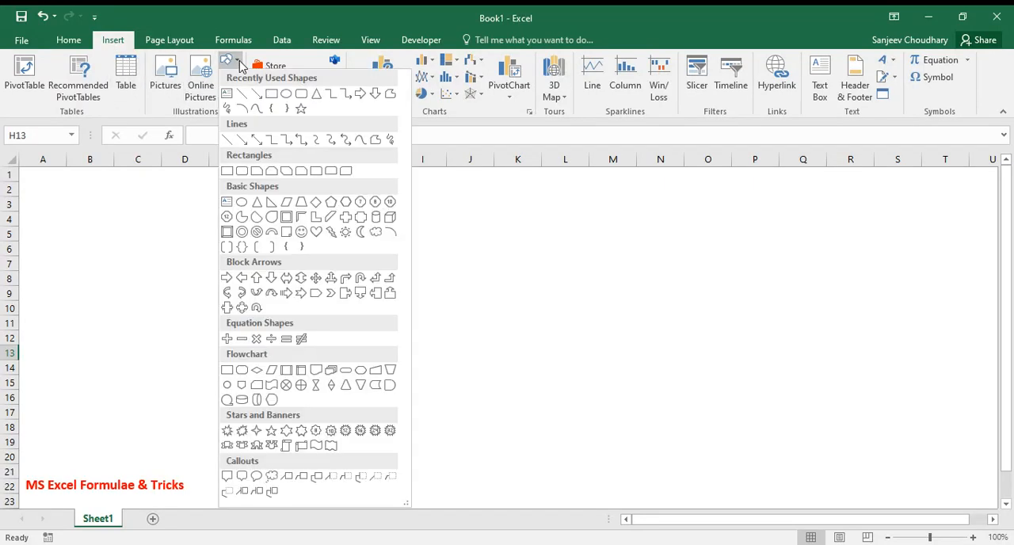
left_click(272, 95)
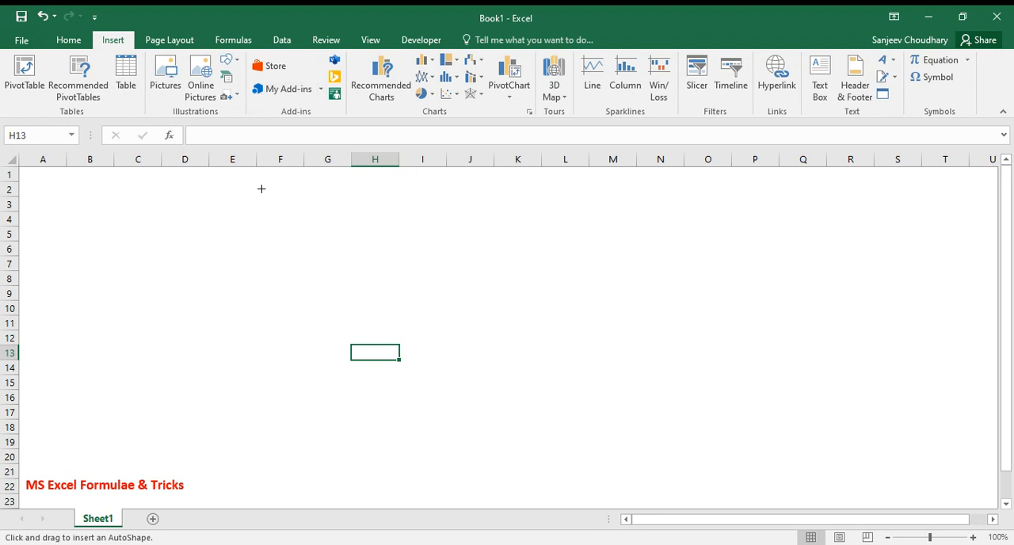
mouse_move(257, 220)
left_mouse_down()
mouse_move(334, 282)
mouse_move(402, 281)
mouse_move(367, 274)
left_mouse_up()
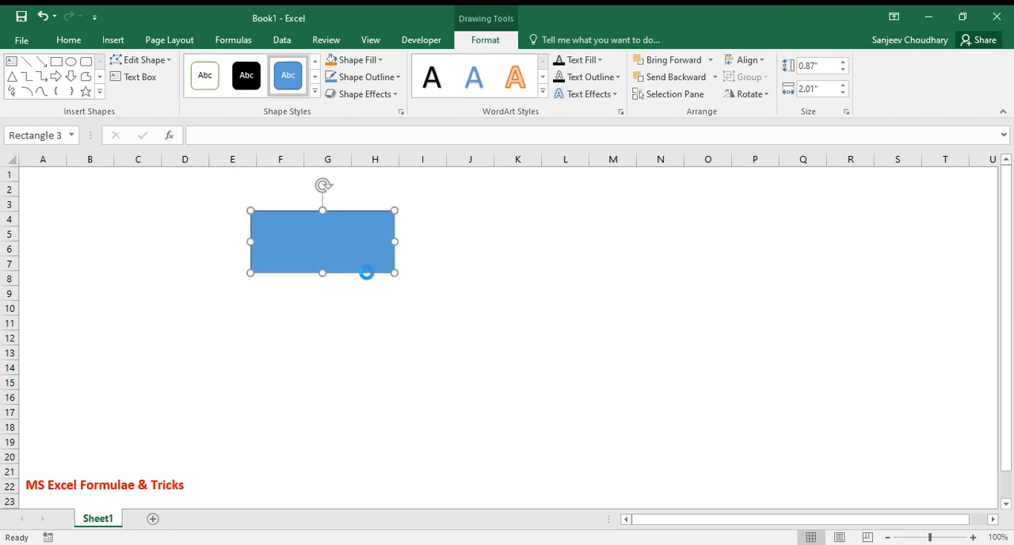
Duplicate the rectangle twice and place the copies side by side below it, one to its lower left and one to its lower right
key("ctrl+d")
left_click_drag(366, 274, 466, 373)
key("ctrl+d")
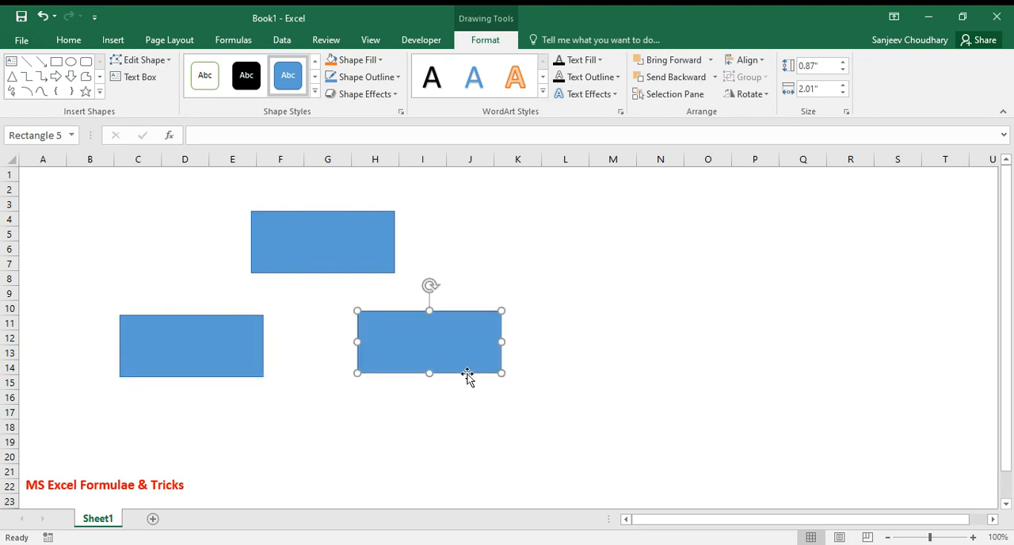
left_click(664, 281)
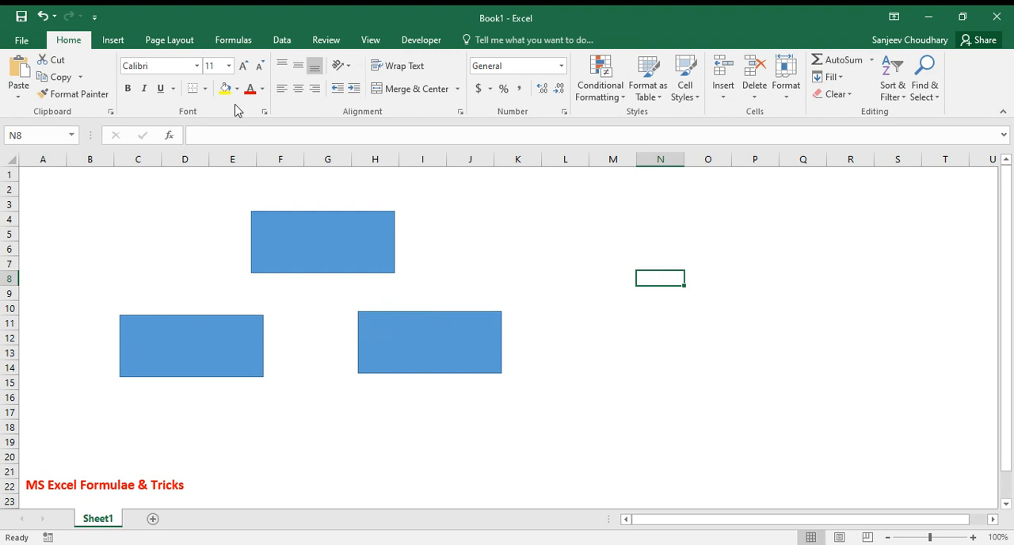
Draw an elbow arrow connector about 1.57" by 1.01" in the empty cells right of the rectangles
left_click(115, 41)
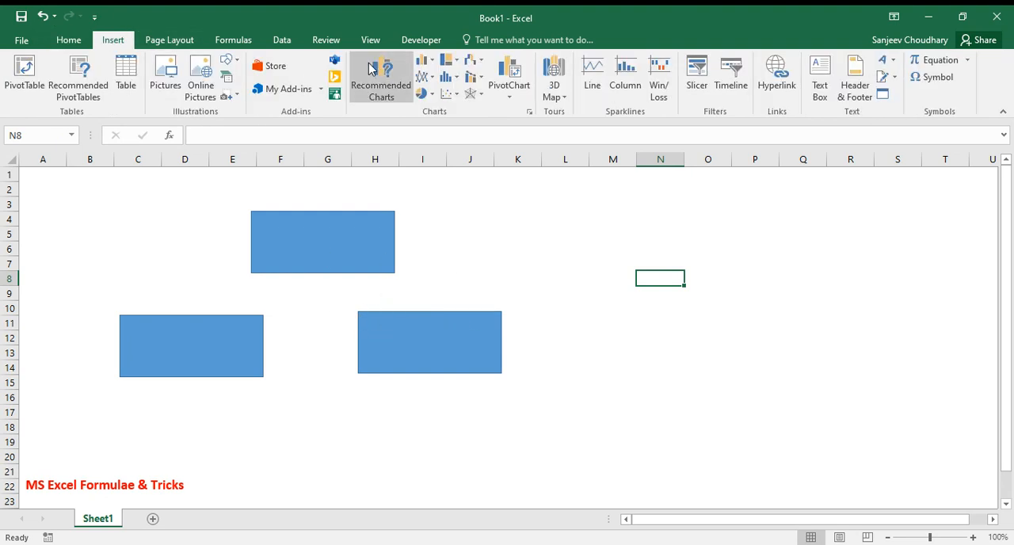
left_click(229, 61)
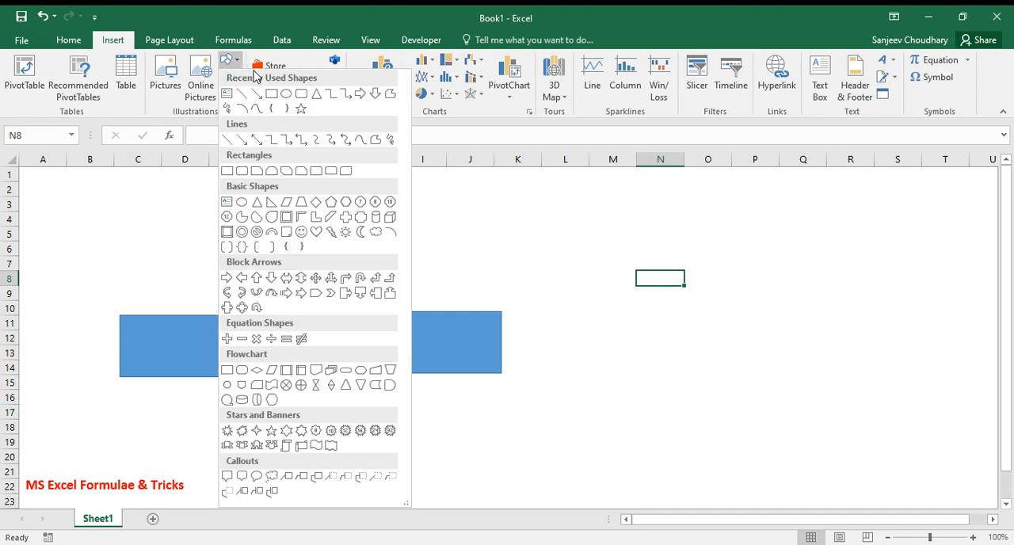
left_click(345, 95)
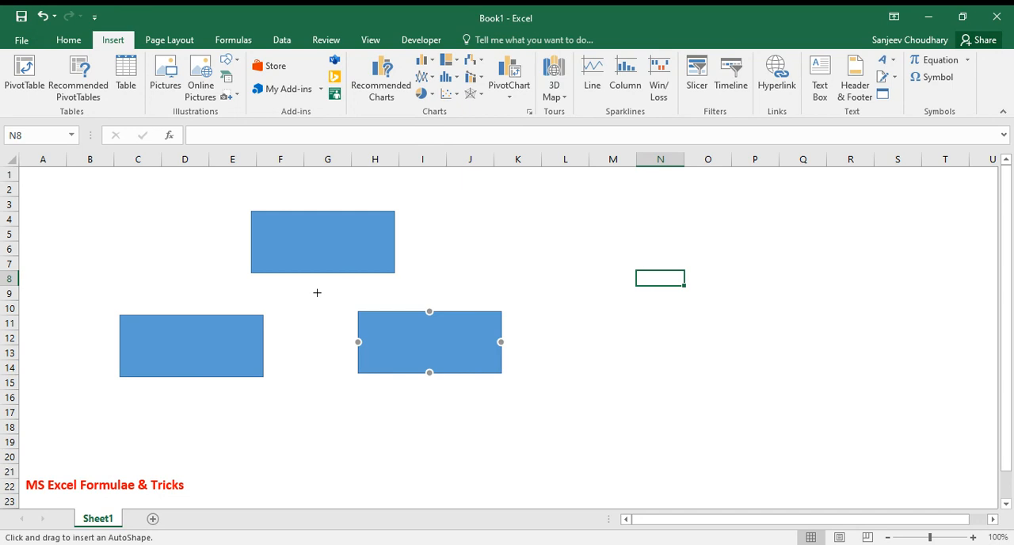
mouse_move(751, 251)
left_mouse_down()
mouse_move(749, 337)
mouse_move(679, 363)
left_mouse_up()
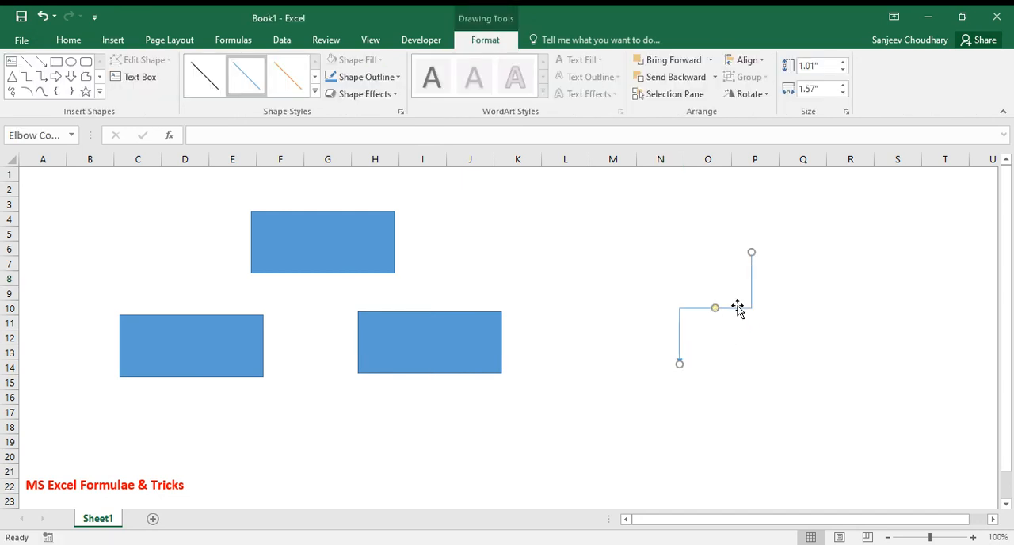
left_click_drag(735, 308, 308, 333)
left_click_drag(252, 384, 185, 307)
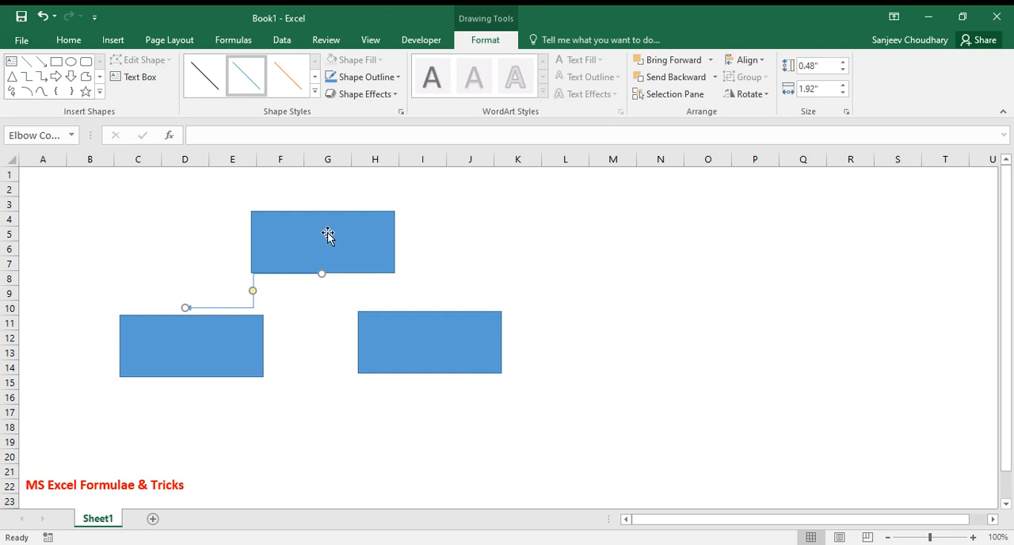
left_click_drag(328, 231, 529, 222)
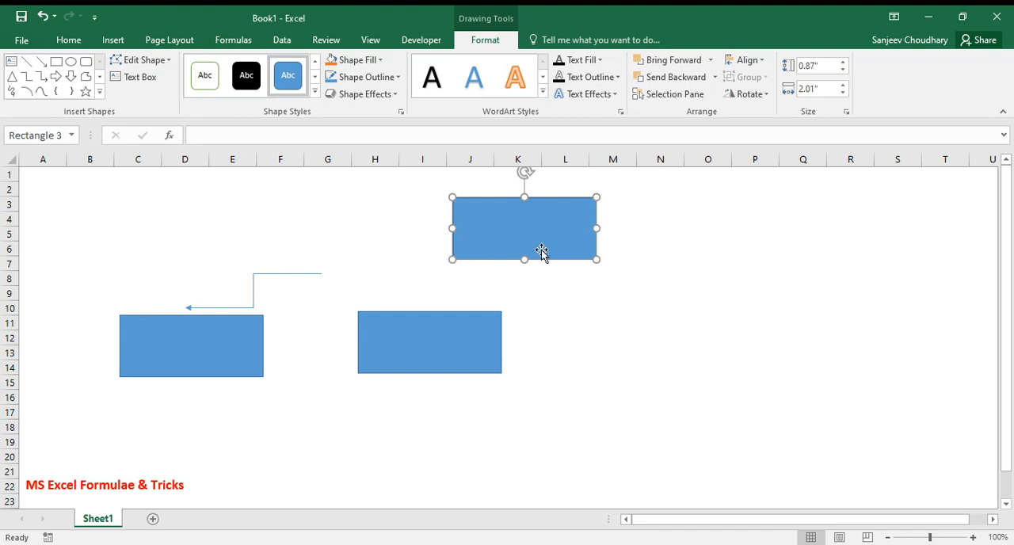
key("ctrl+z")
key("ctrl+z")
key("ctrl+z")
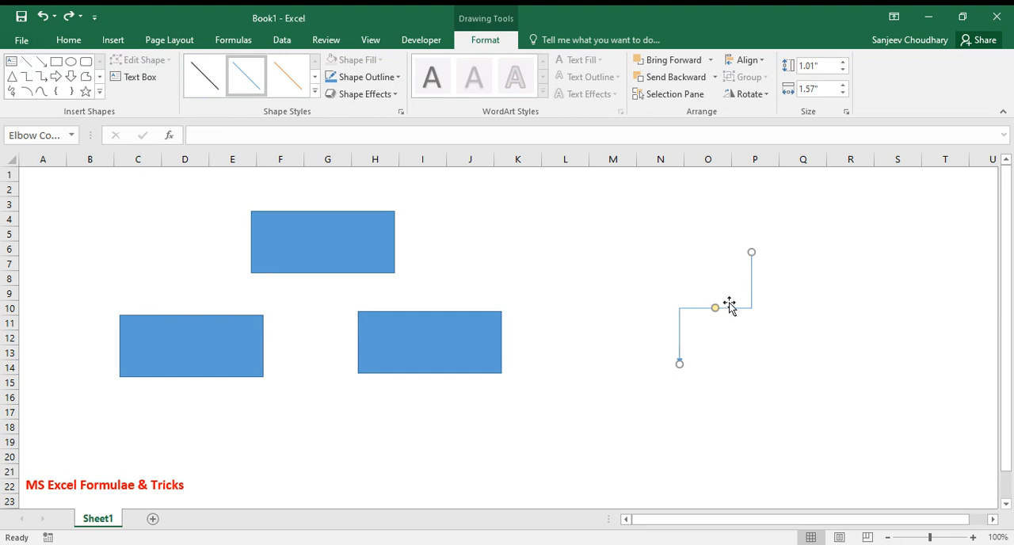
key("Escape")
Attach the elbow arrow from the upper rectangle's bottom centre to the lower-left rectangle's top centre, and shift that lower rectangle slightly up
left_click_drag(719, 309, 626, 359)
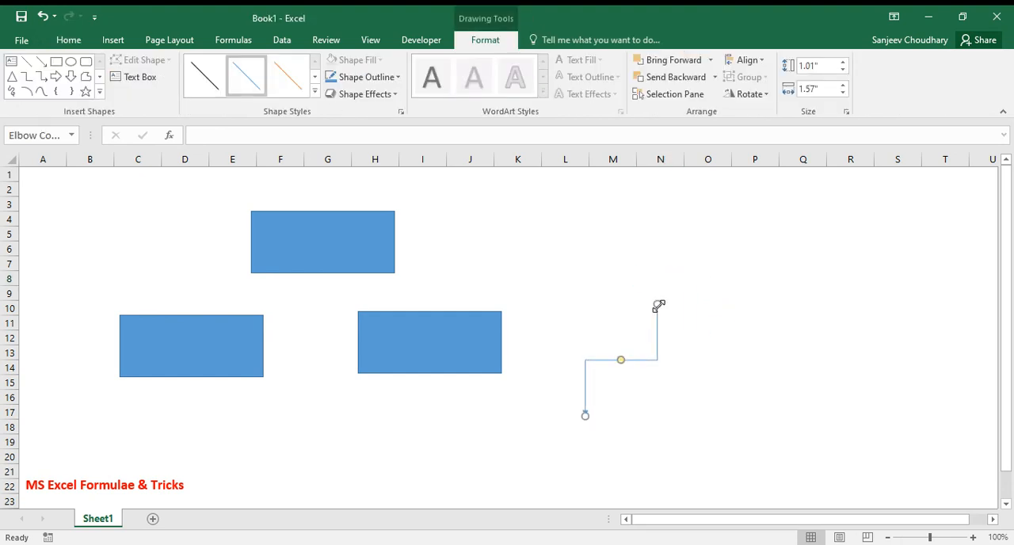
mouse_move(659, 306)
left_mouse_down()
mouse_move(414, 296)
mouse_move(319, 233)
mouse_move(324, 267)
mouse_move(312, 298)
mouse_move(320, 270)
left_mouse_up()
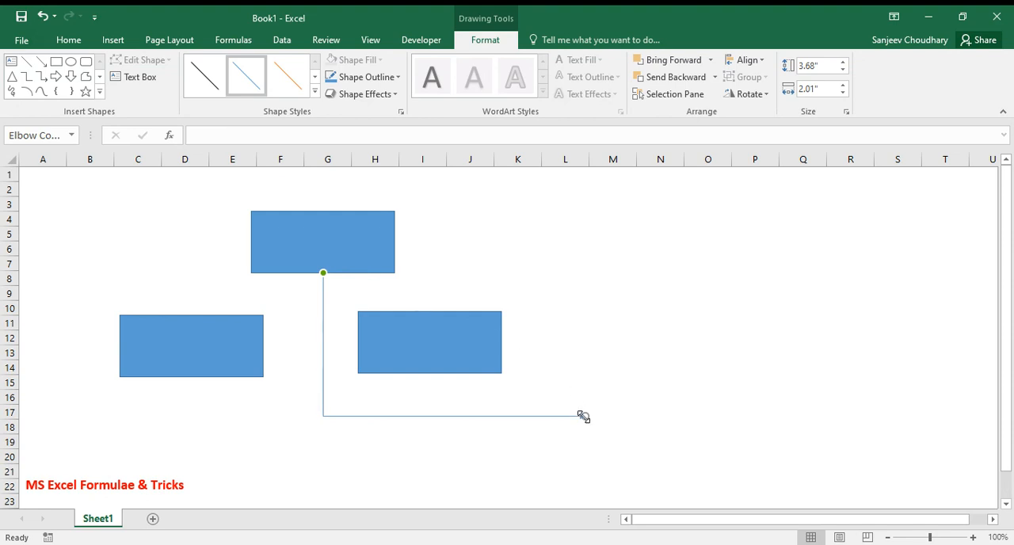
left_click_drag(584, 417, 183, 314)
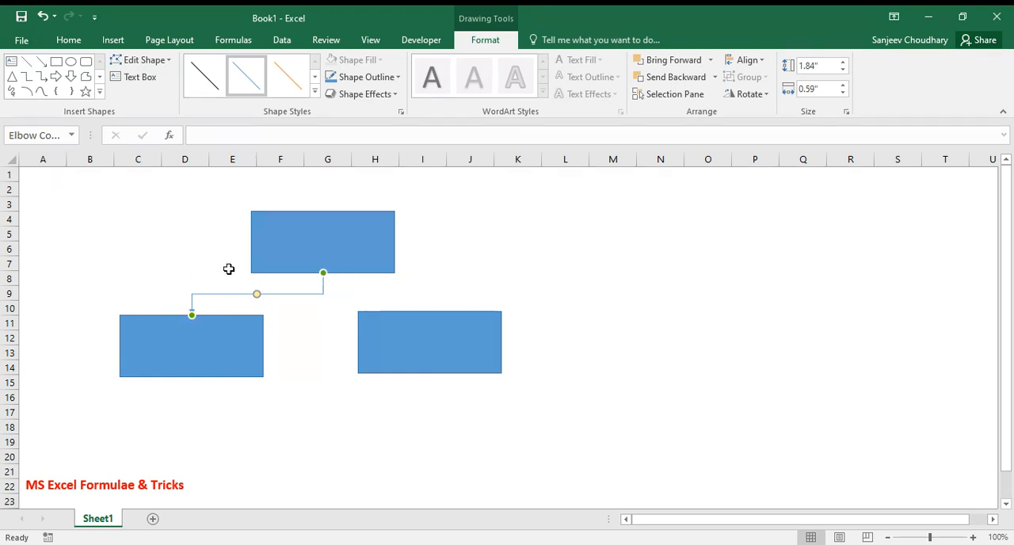
left_click(293, 325)
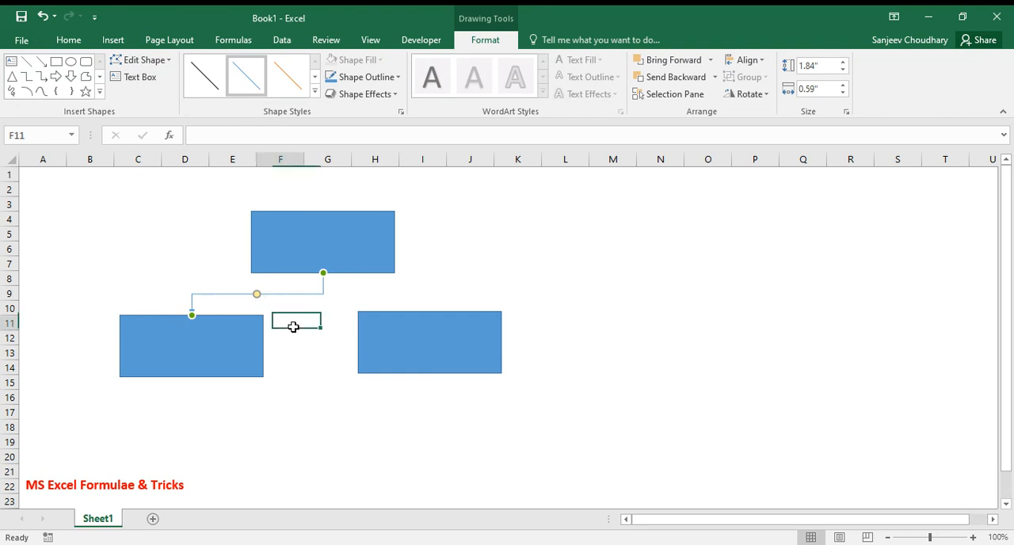
left_click(252, 341)
mouse_move(251, 340)
left_mouse_down()
mouse_move(255, 382)
mouse_move(185, 378)
mouse_move(219, 355)
mouse_move(291, 373)
mouse_move(246, 339)
mouse_move(252, 331)
left_mouse_up()
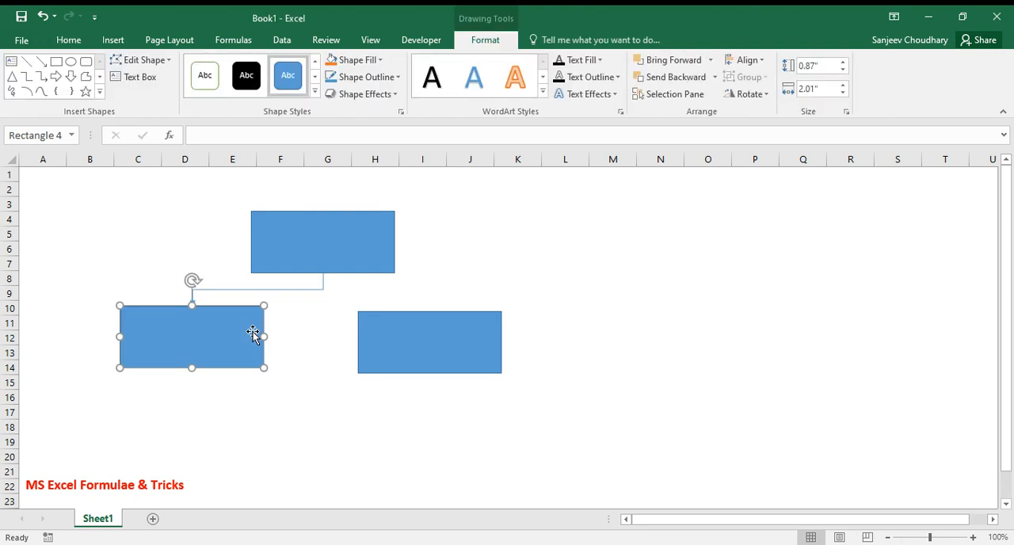
Duplicate the elbow arrow and attach the copy from the upper rectangle's bottom centre to the lower-right rectangle's top centre
left_click(315, 289)
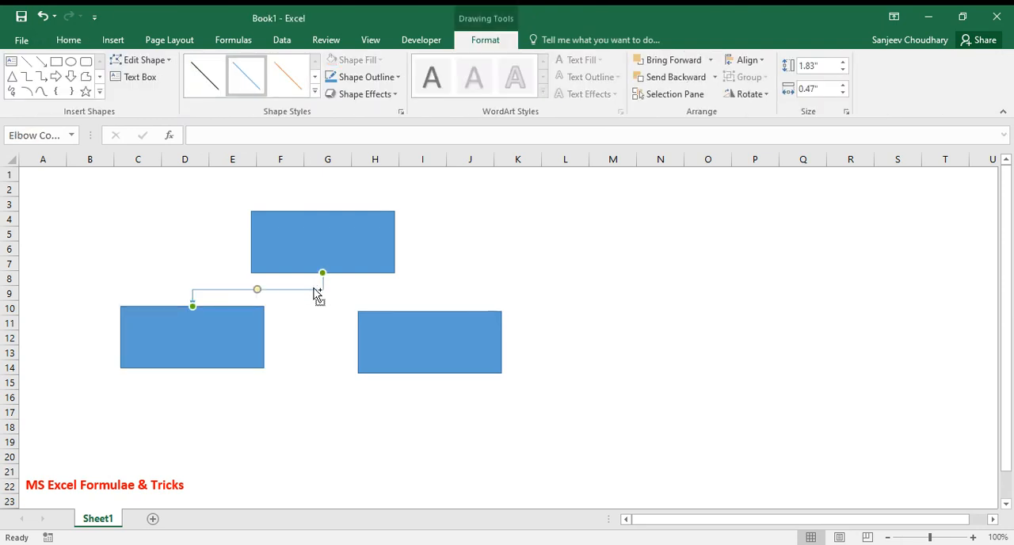
left_click_drag(317, 294, 323, 273)
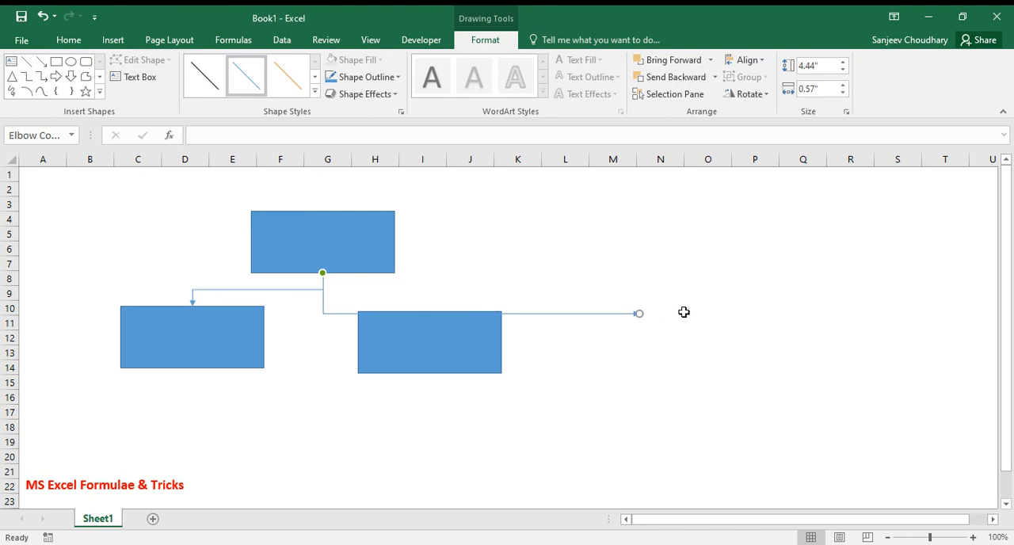
left_click_drag(638, 315, 423, 310)
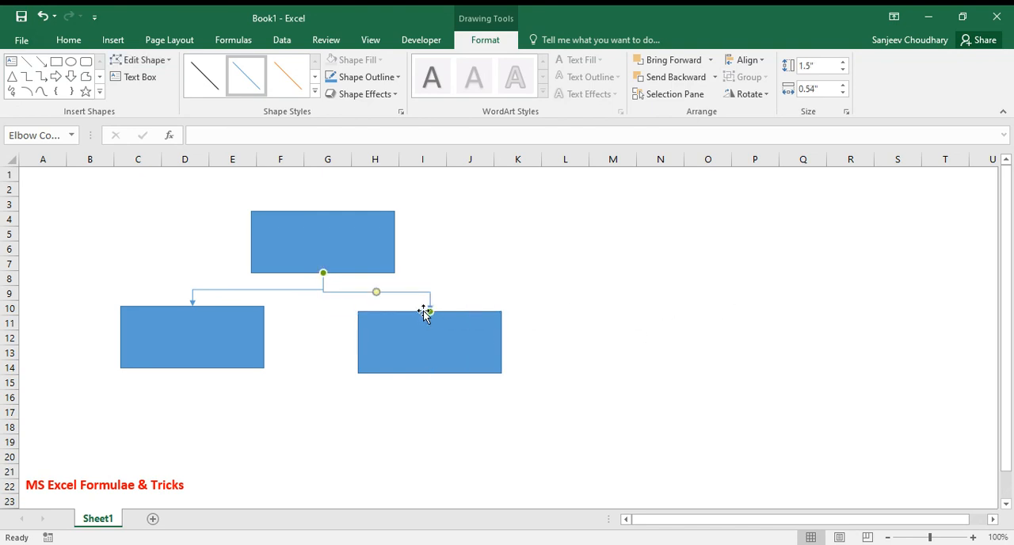
left_click(459, 291)
Move the lower-right rectangle slightly up and left so it lines up with the lower-left rectangle
left_click(459, 325)
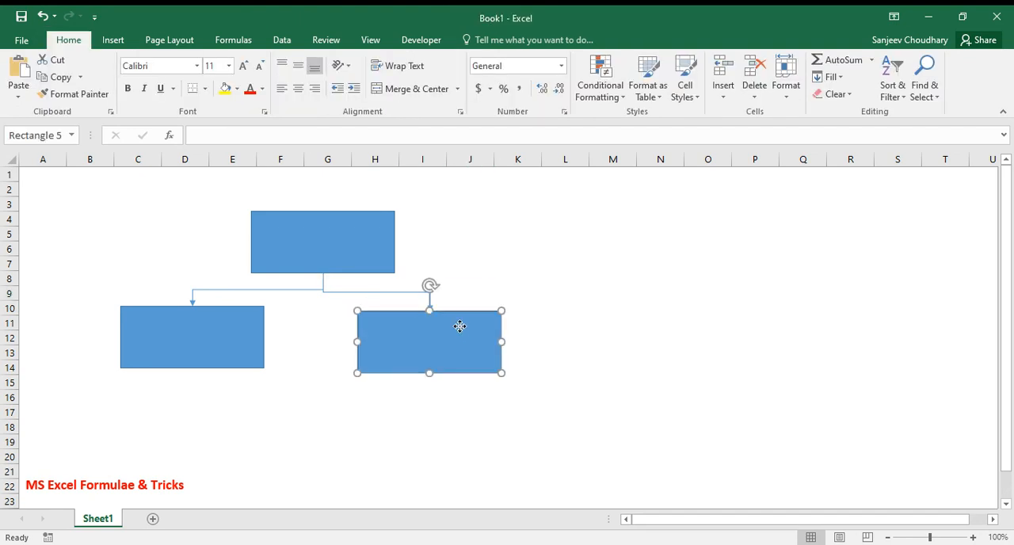
left_click_drag(502, 339, 478, 334)
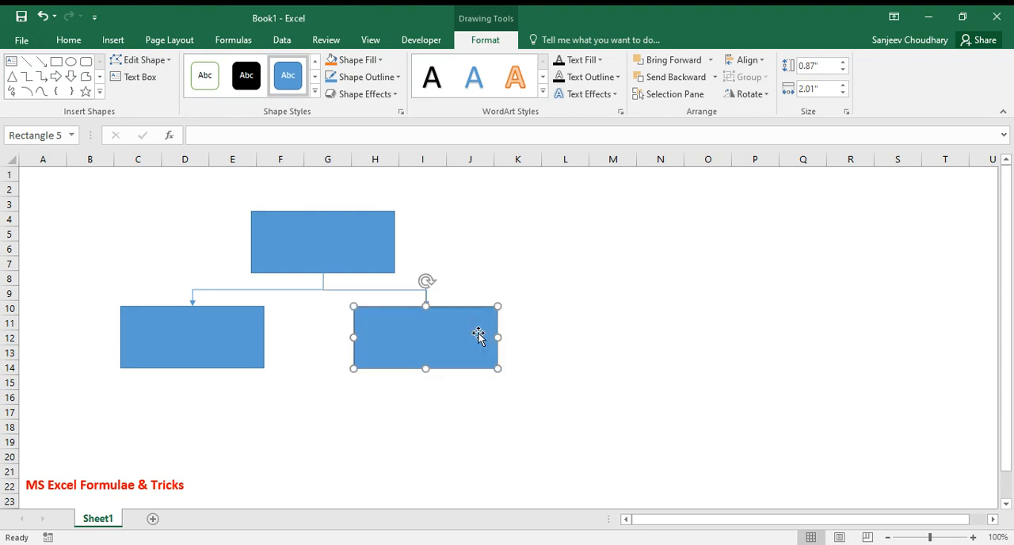
left_click(666, 289)
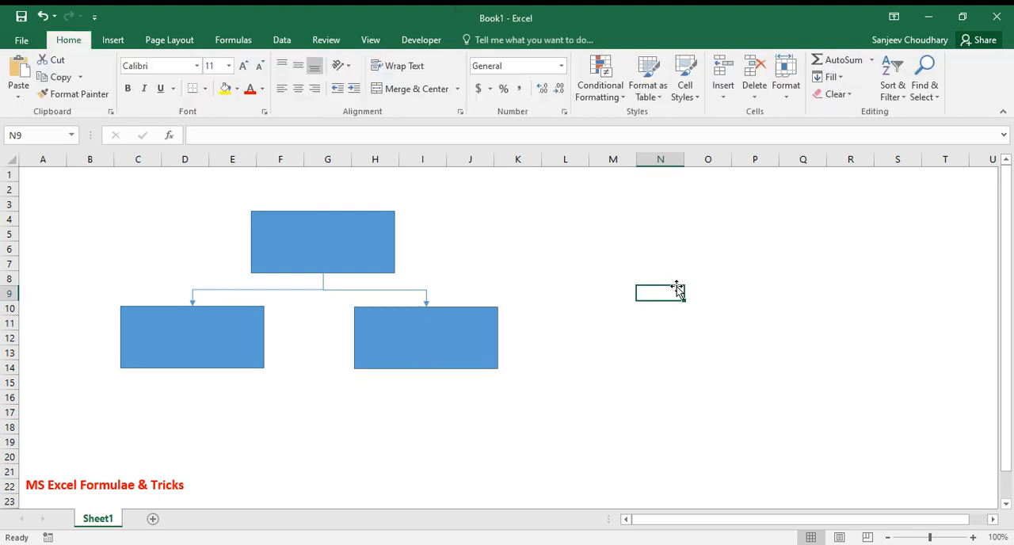
Format both elbow arrows with a black outline and a 1½ pt line weight
left_click(331, 290)
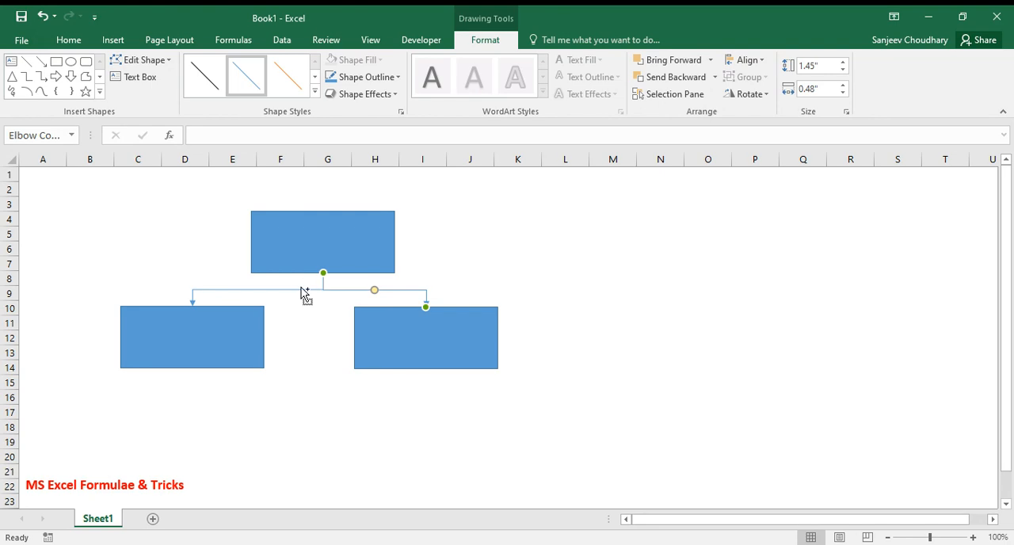
left_click(302, 289, "ctrl")
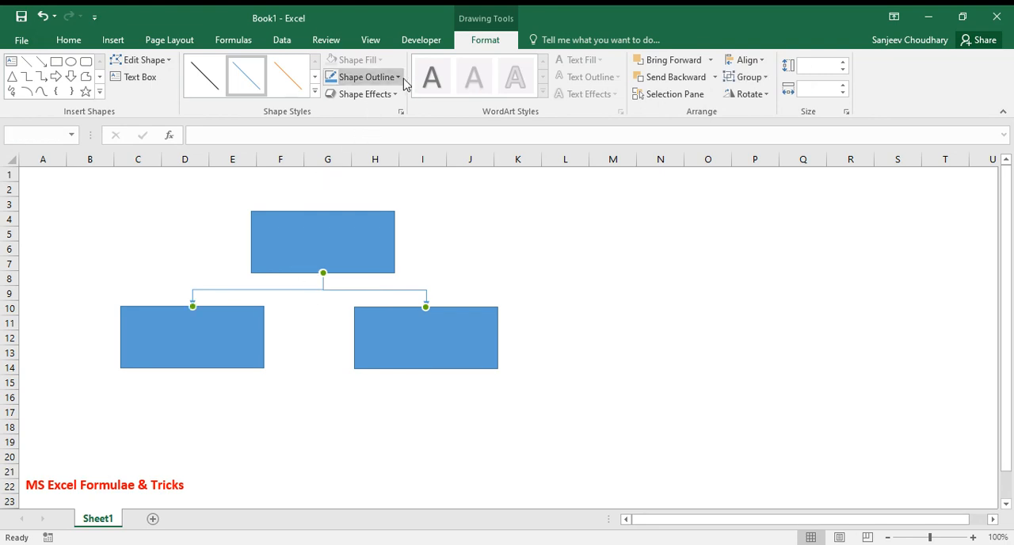
left_click(365, 77)
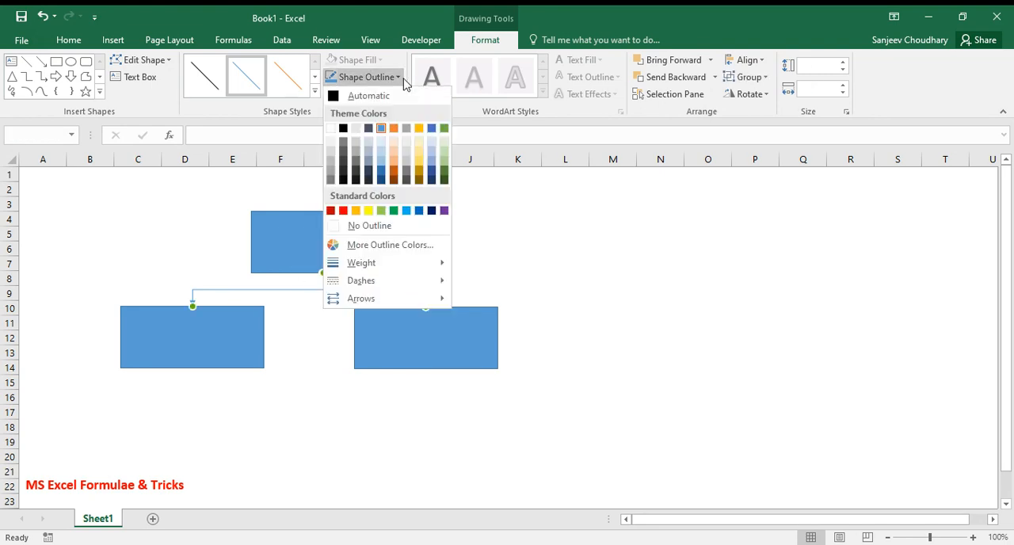
left_click(346, 130)
left_click(366, 76)
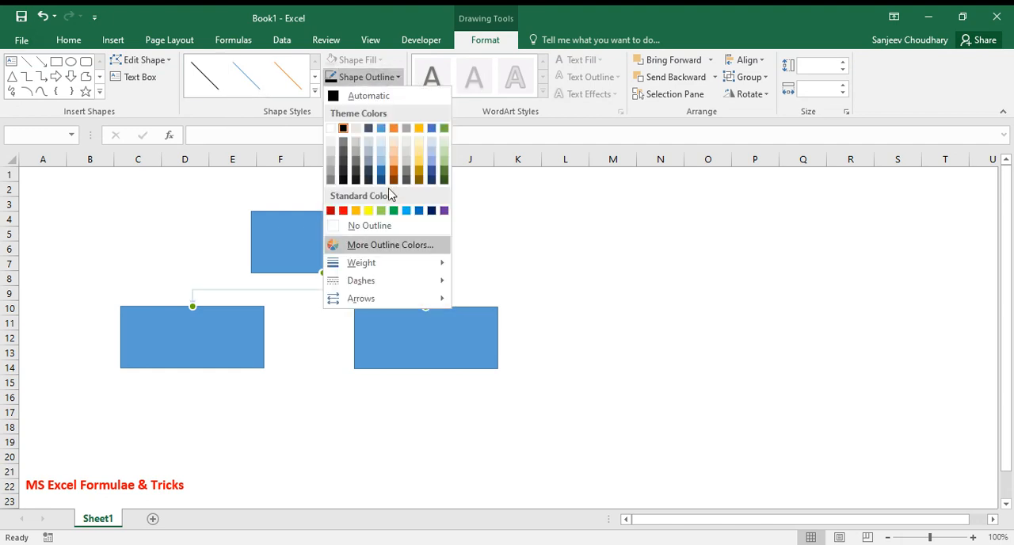
mouse_move(414, 281)
mouse_move(415, 263)
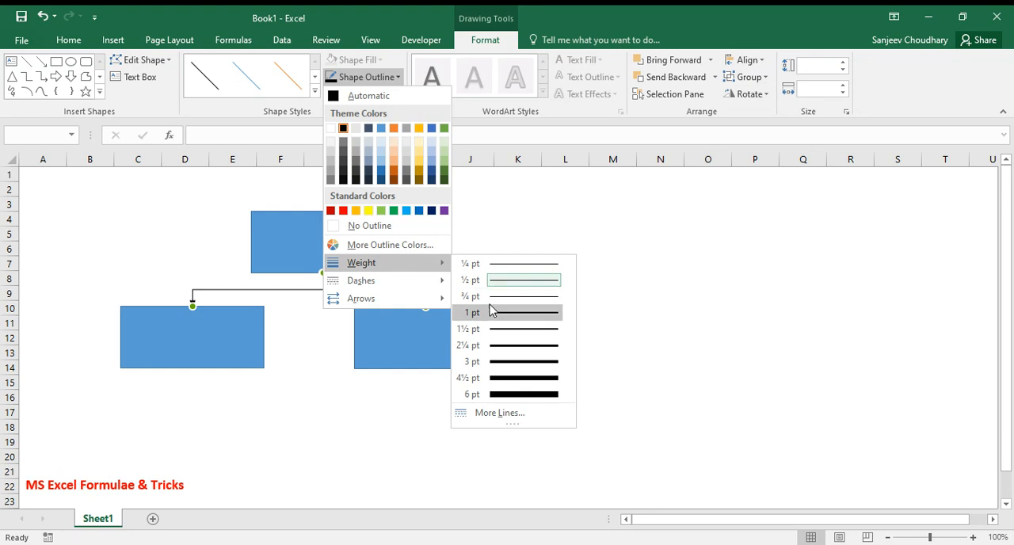
left_click(503, 335)
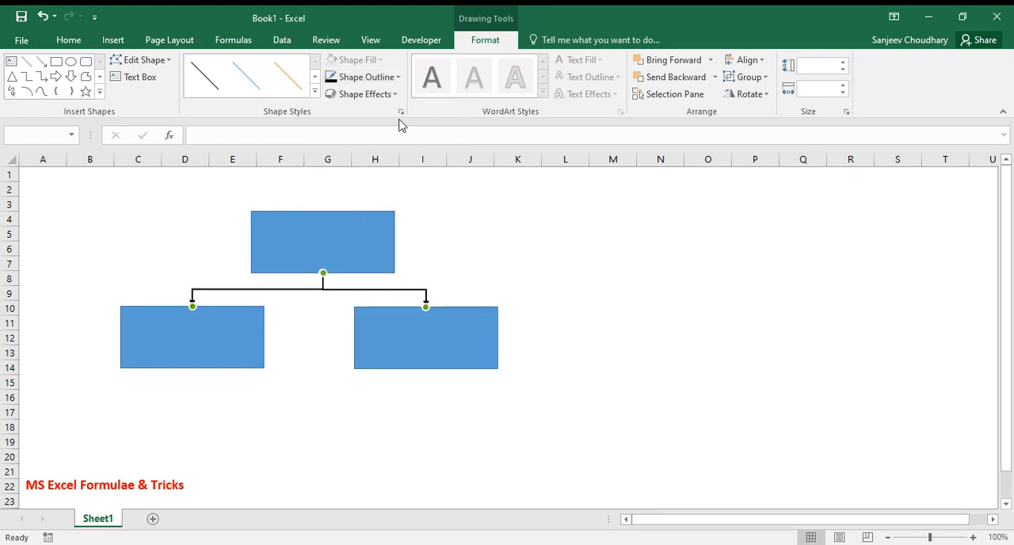
left_click(565, 277)
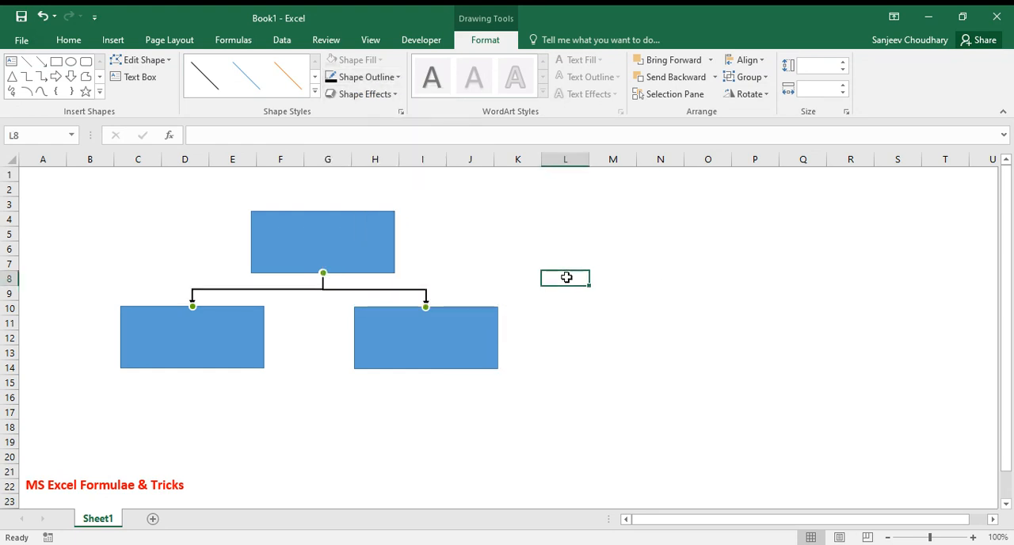
Select all three rectangles and set them to No Outline
left_click(359, 252)
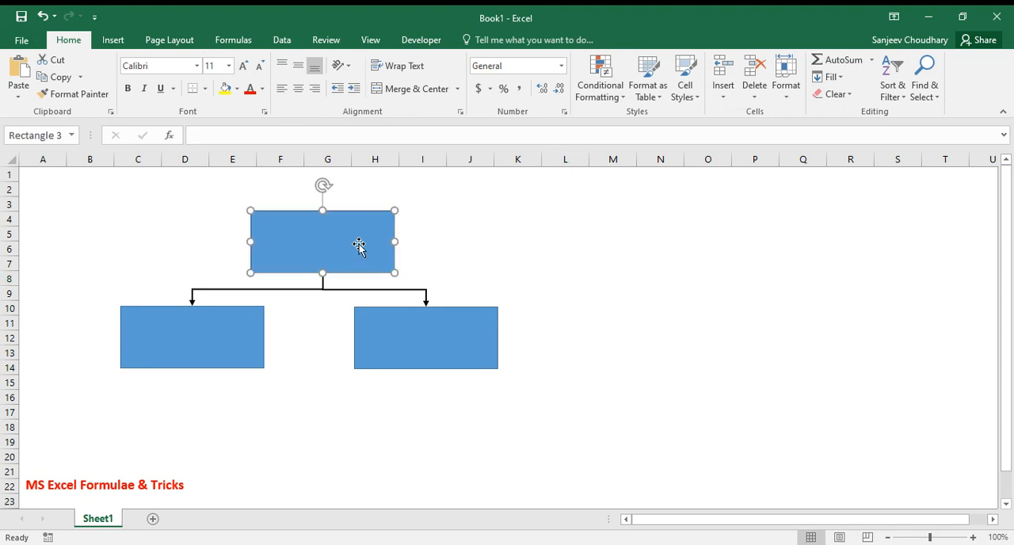
left_click(234, 328, "ctrl")
left_click(385, 319, "ctrl")
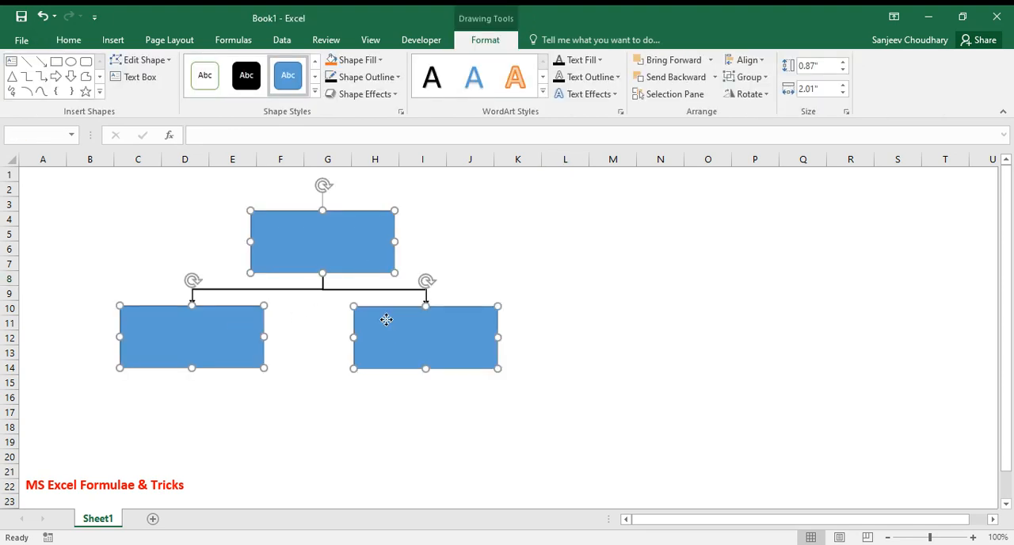
left_click(398, 78)
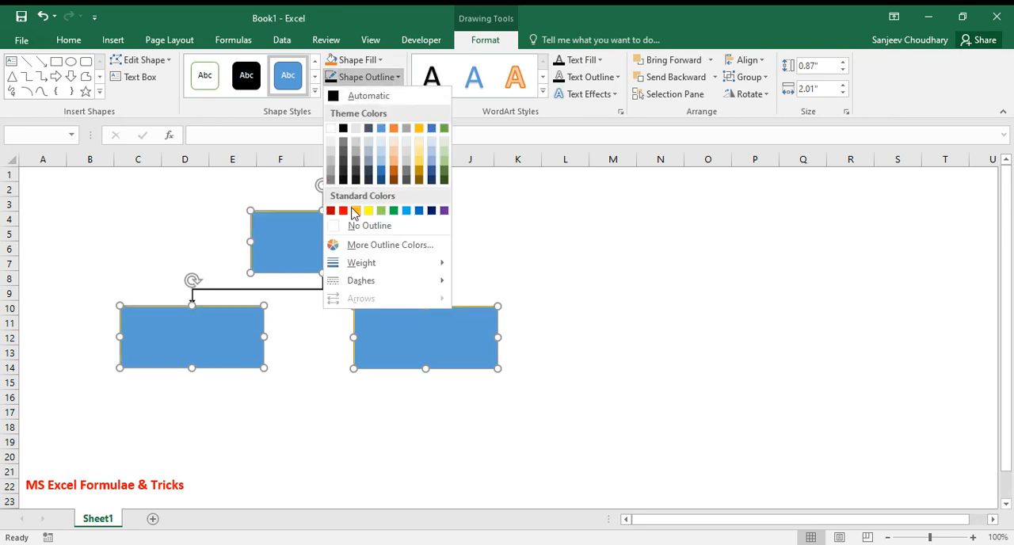
left_click(340, 231)
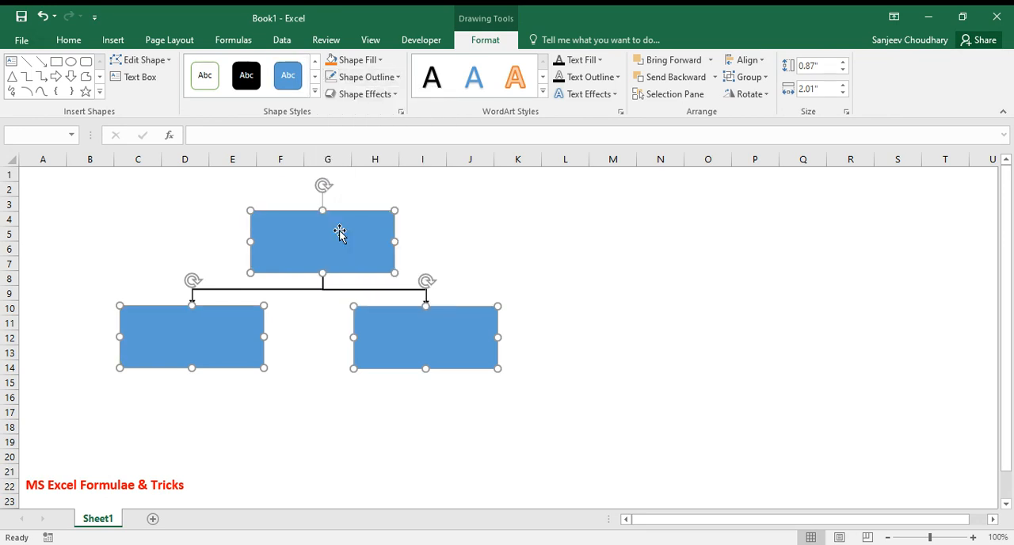
Fill all three rectangles with the darker theme blue and apply the first second-row Preset shape effect, with bevelled sides and a lower-left shadow
left_click(380, 60)
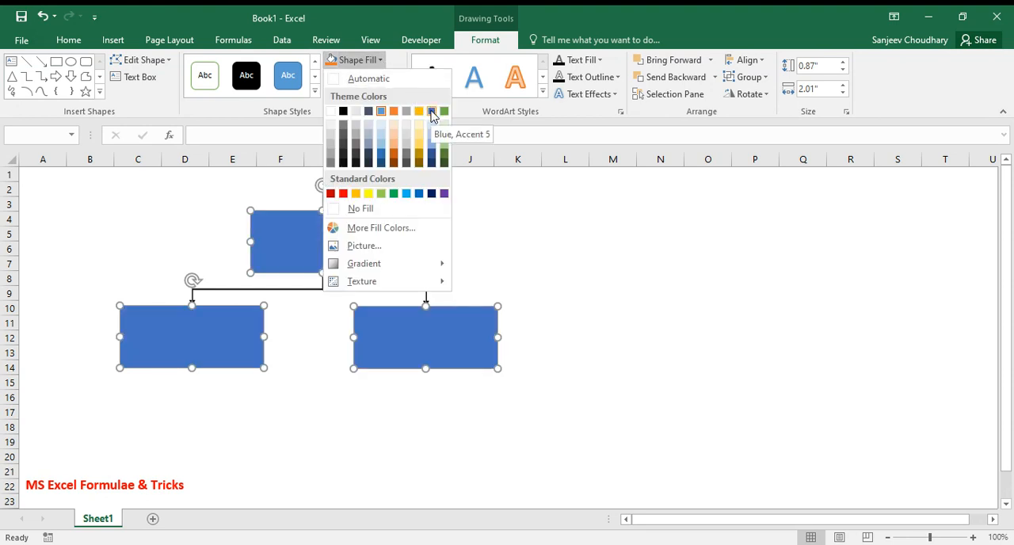
left_click(381, 160)
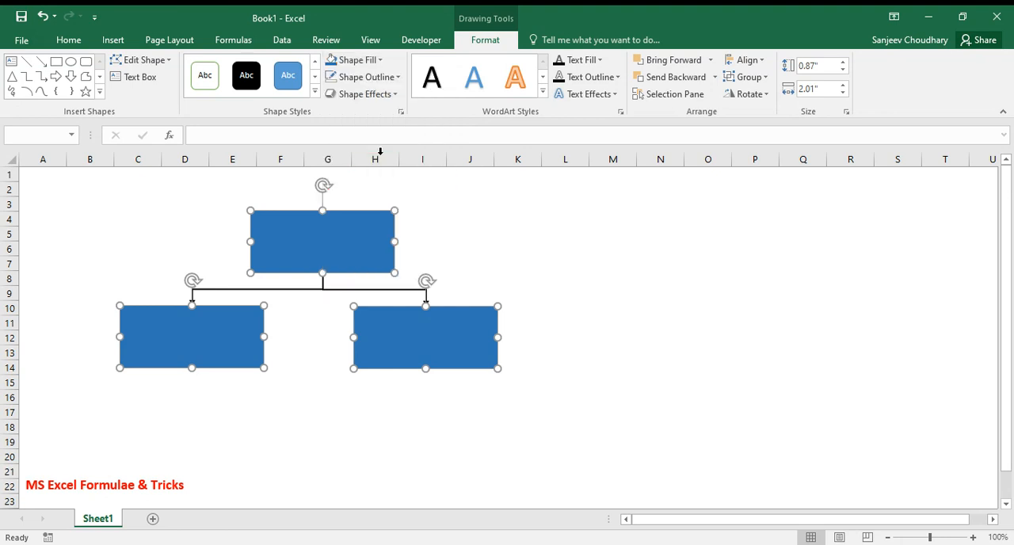
left_click(385, 97)
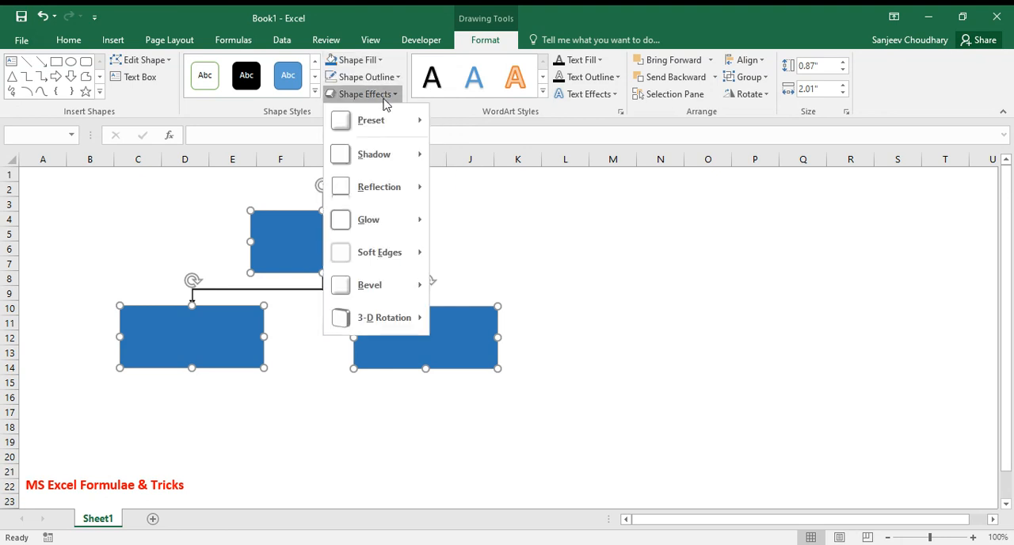
mouse_move(395, 120)
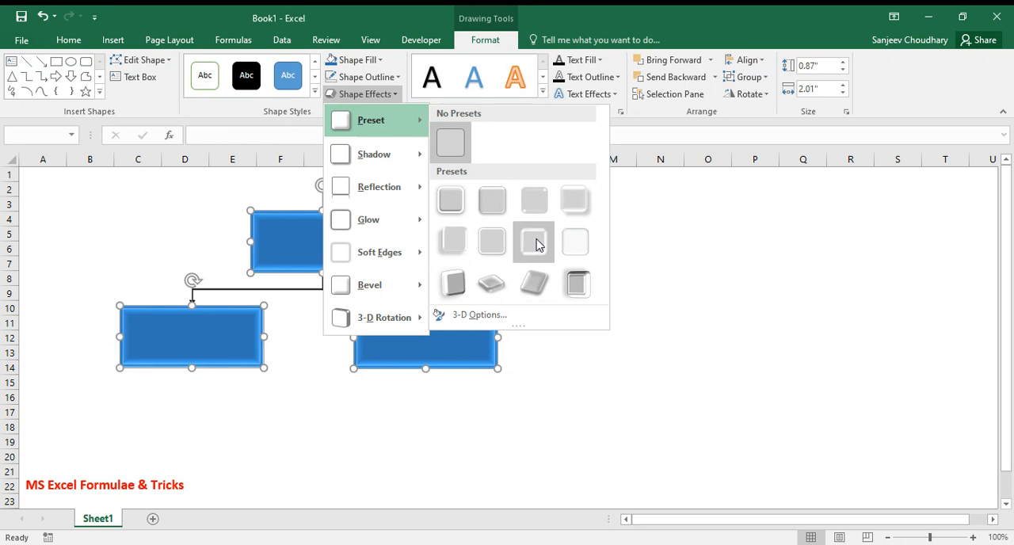
left_click(460, 241)
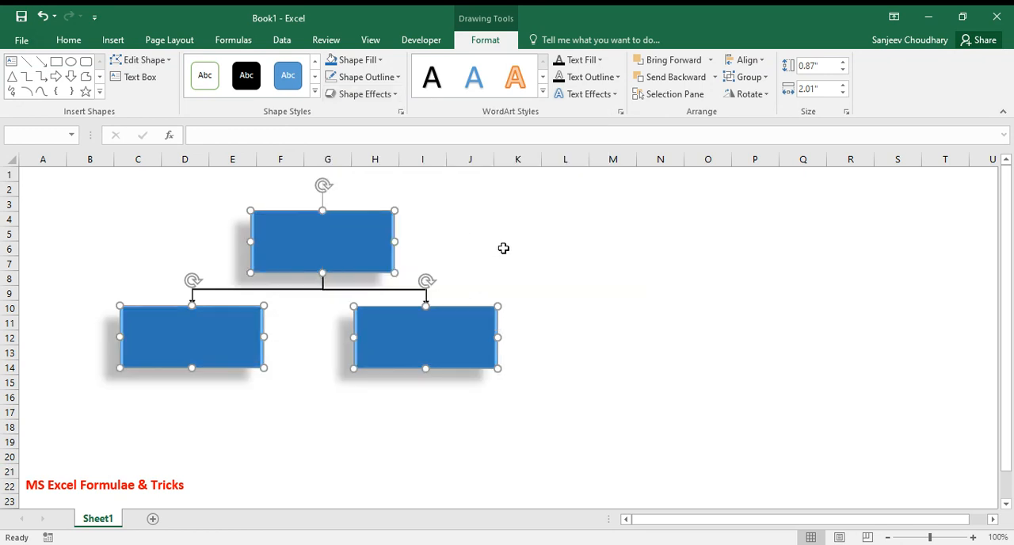
left_click_drag(502, 247, 575, 258)
left_click(669, 291)
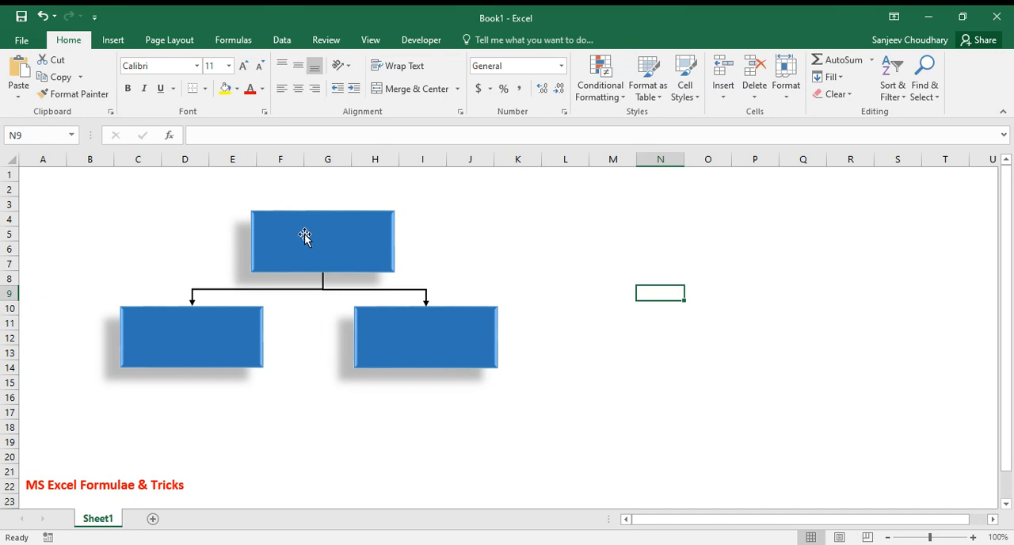
Add the text "Manager" to the upper rectangle
right_click(321, 238)
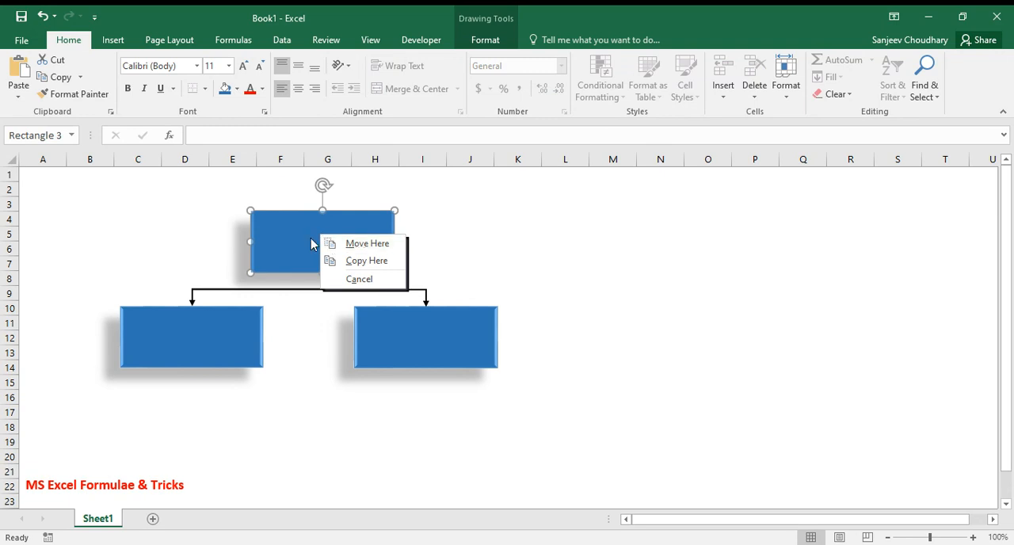
left_click(311, 237)
right_click(310, 237)
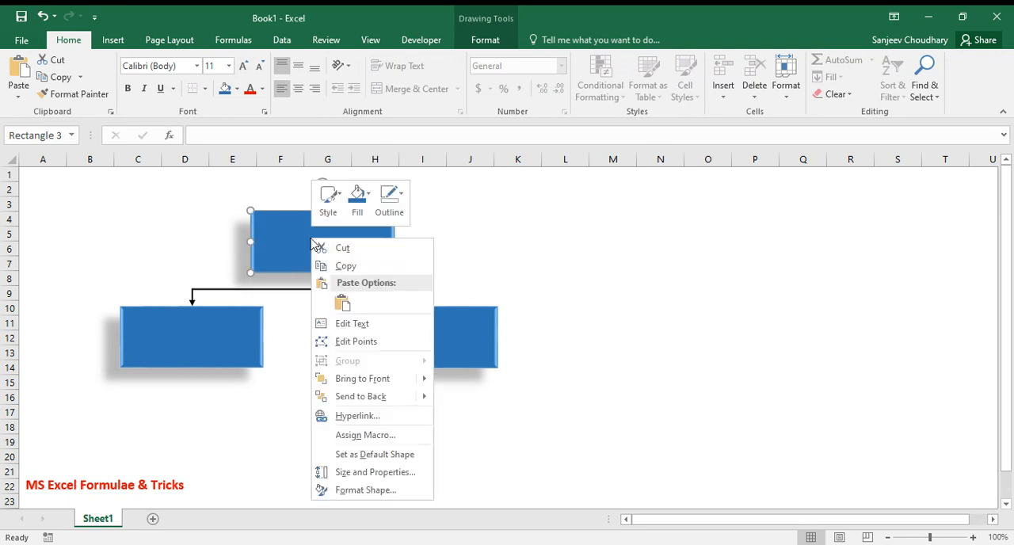
left_click(352, 323)
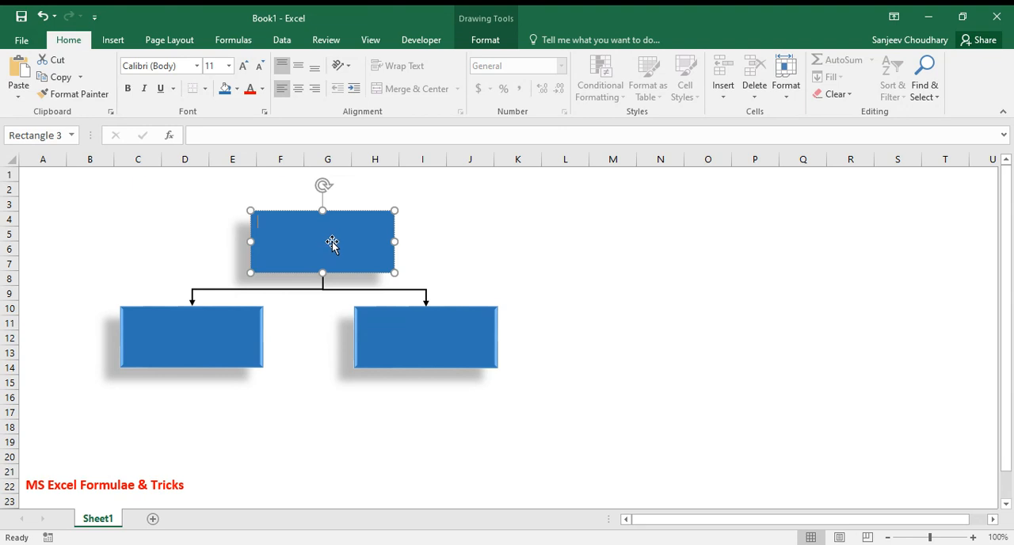
type("Manager")
Make the upper rectangle's label bold and white, centred both vertically and horizontally
key("ctrl+a")
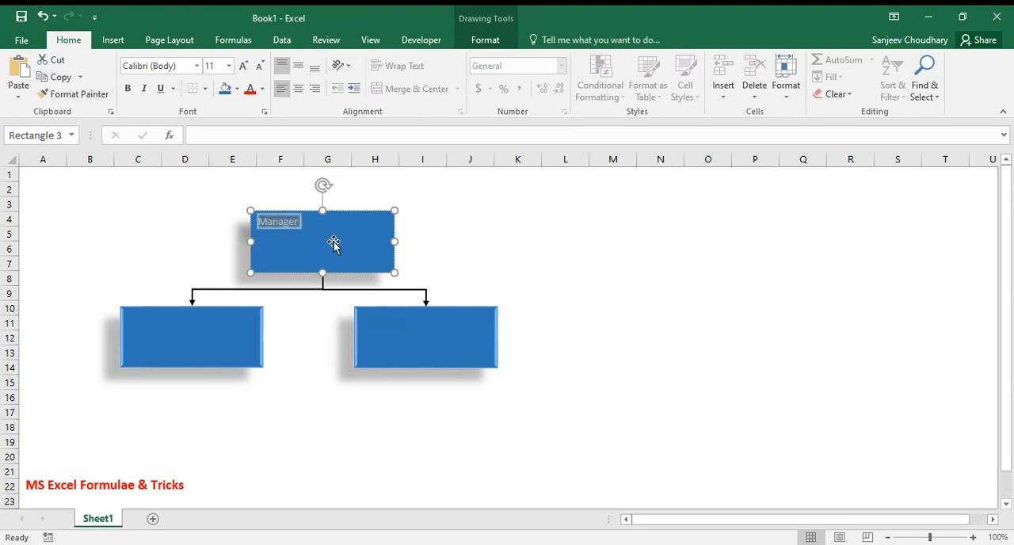
key("ctrl+b")
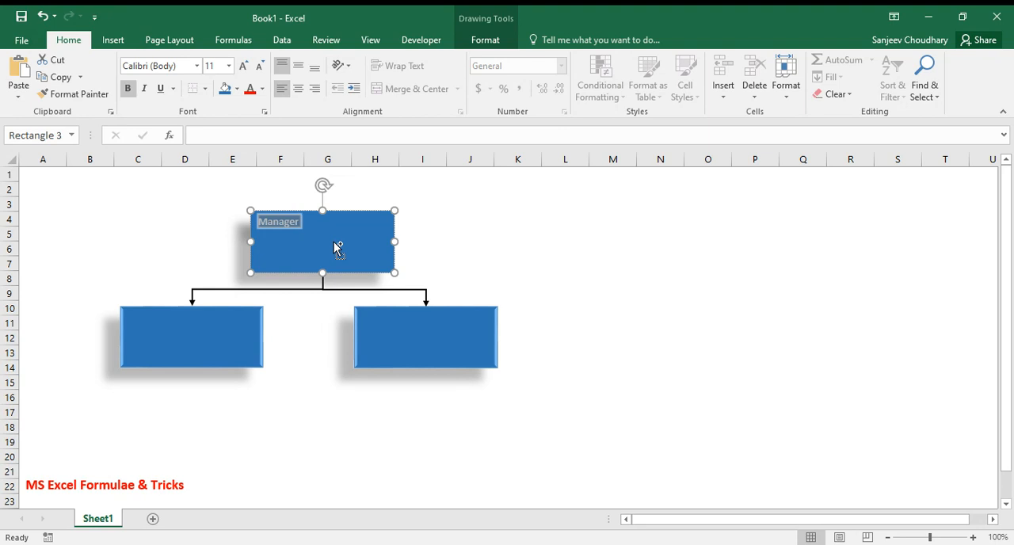
left_click(300, 69)
left_click(298, 88)
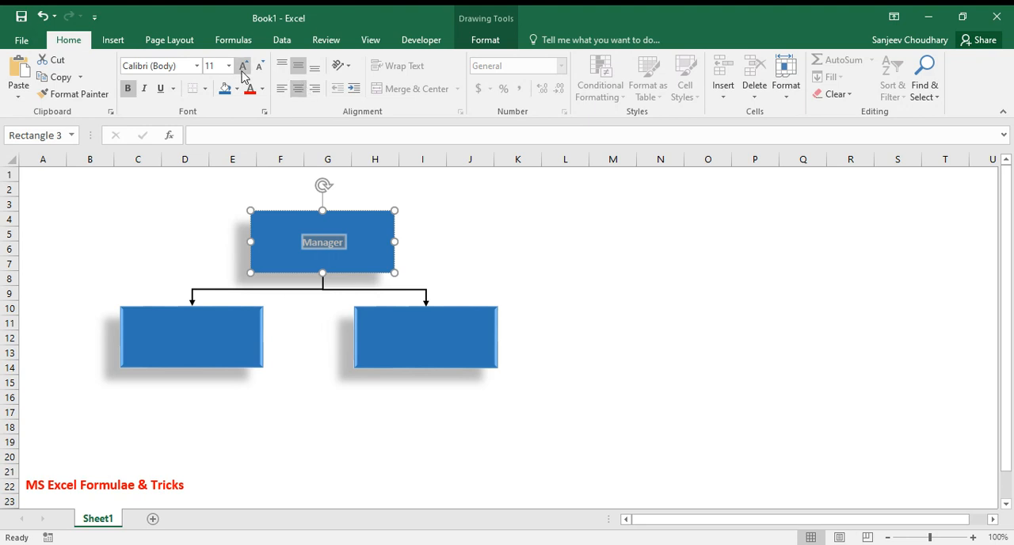
left_click(262, 90)
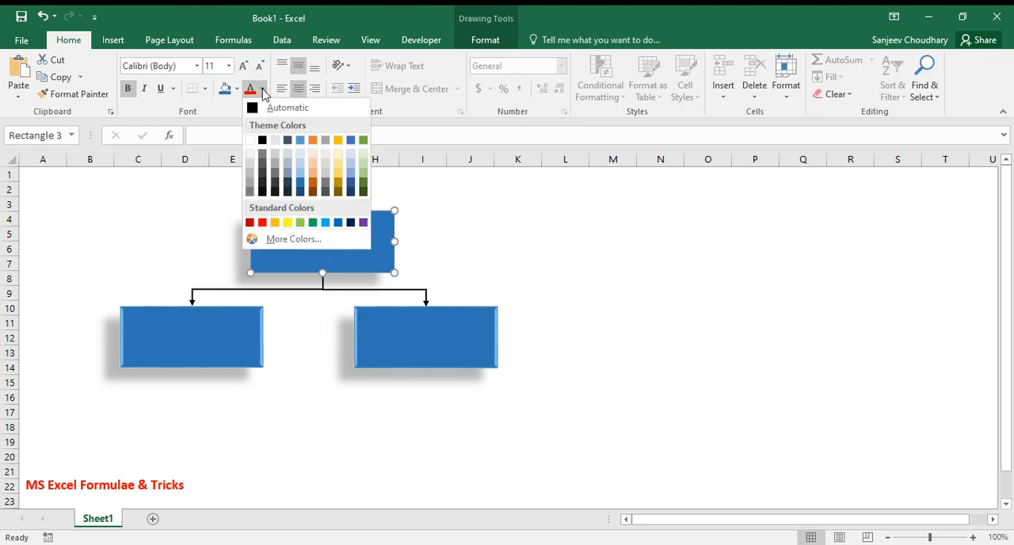
left_click(251, 140)
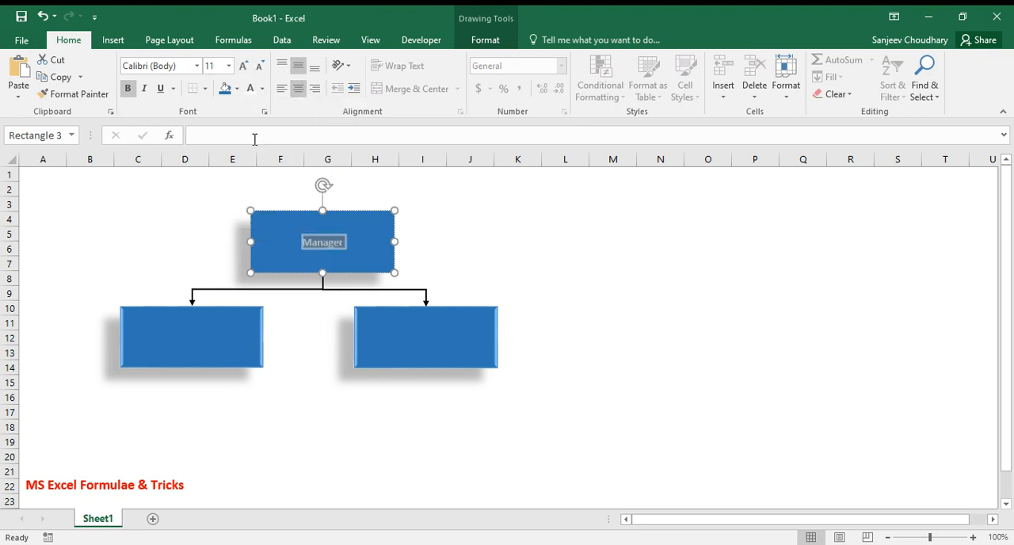
Label the lower-left rectangle "Assistant Manager 1" and centre the text horizontally and vertically
left_click(182, 341)
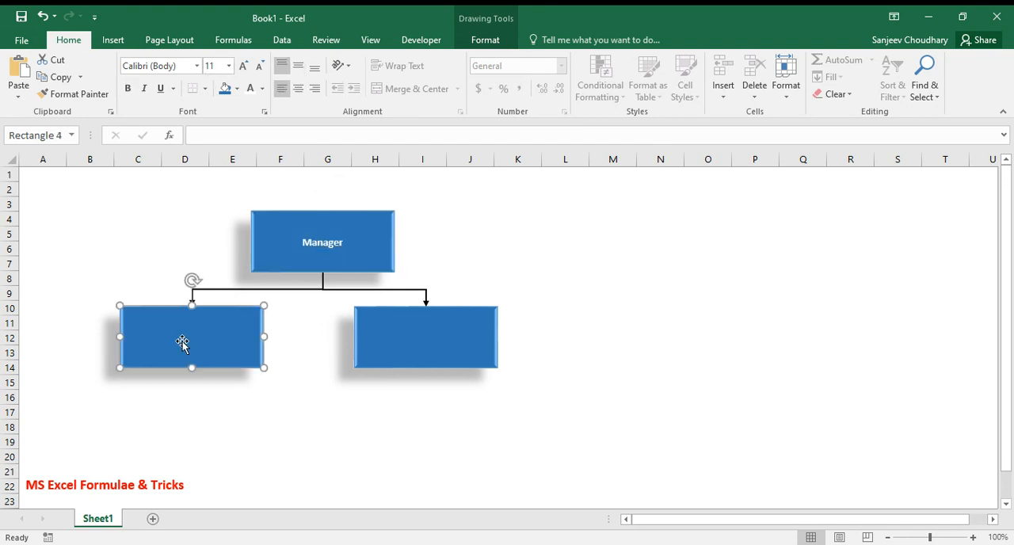
right_click(182, 342)
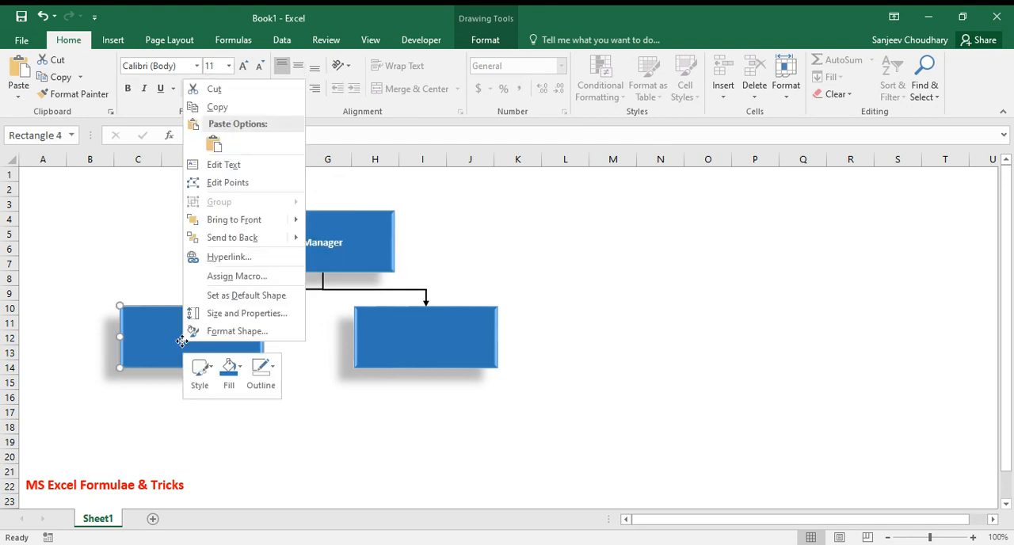
left_click(230, 165)
type("Assist")
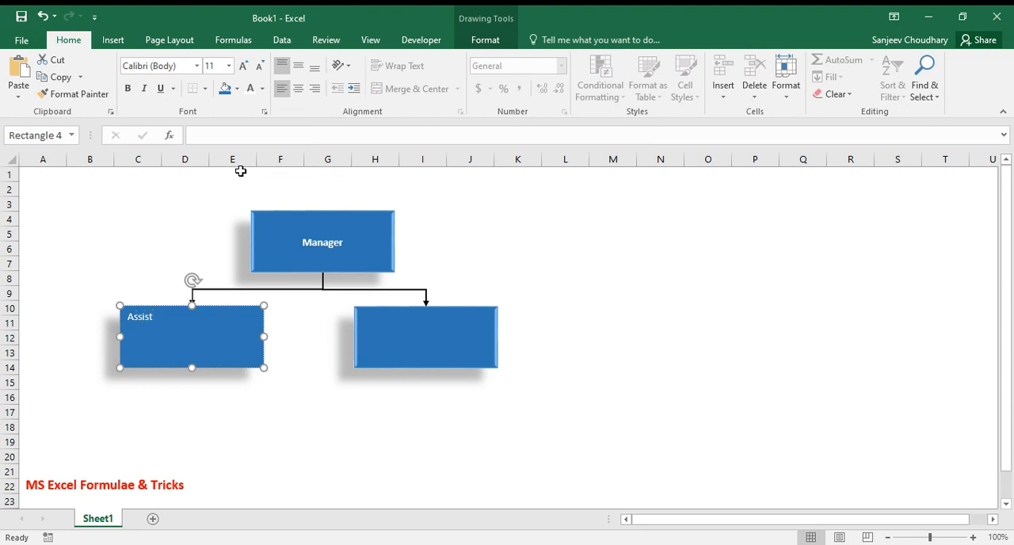
key("BackSpace")
key("BackSpace")
type("stant Manager 1")
left_click(304, 89)
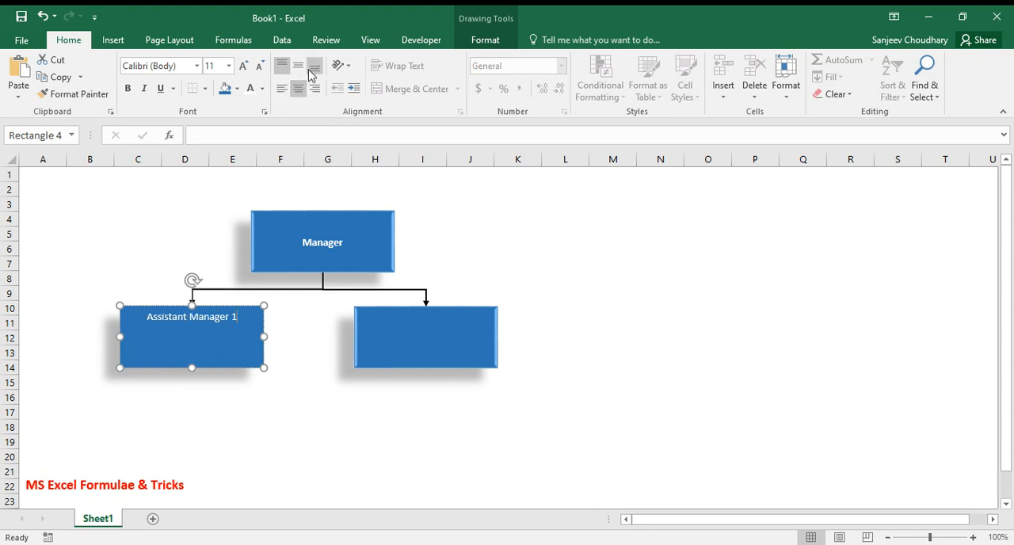
left_click(300, 69)
Label the lower-right rectangle "Assistant Manager 2" and centre the text vertically and horizontally
left_click(421, 333)
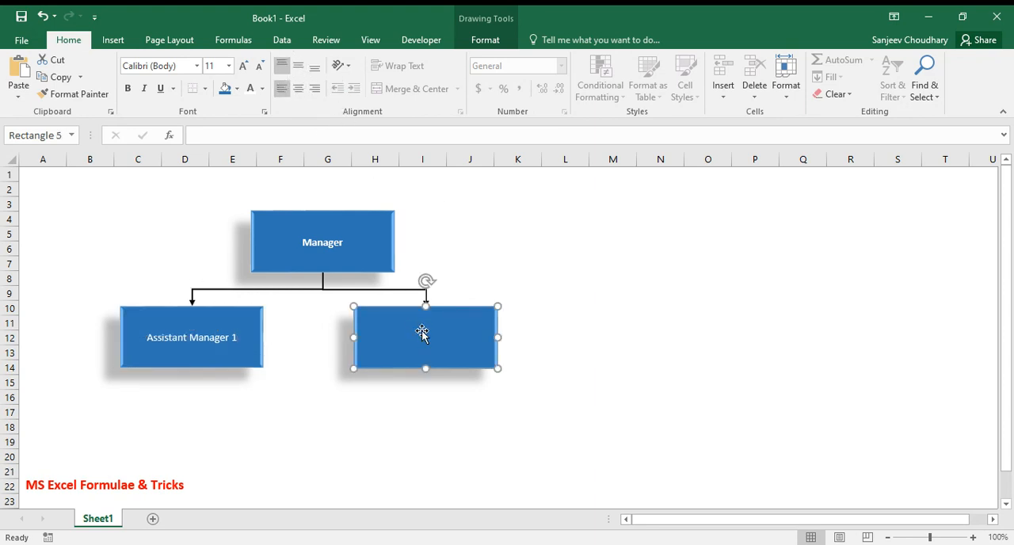
right_click(422, 337)
left_click(475, 154)
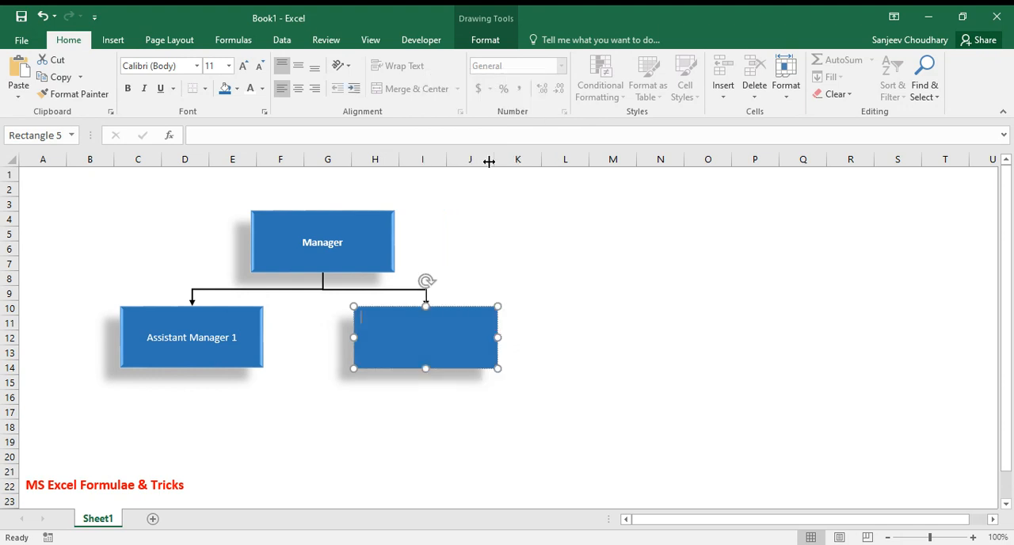
type("Assistant Manager 2")
left_click(298, 65)
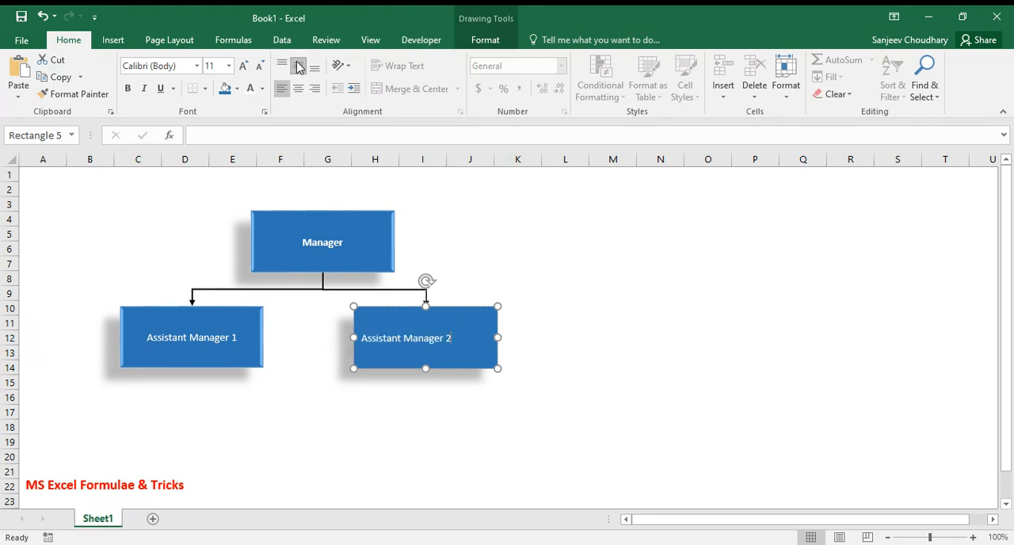
left_click(298, 89)
left_click(552, 289)
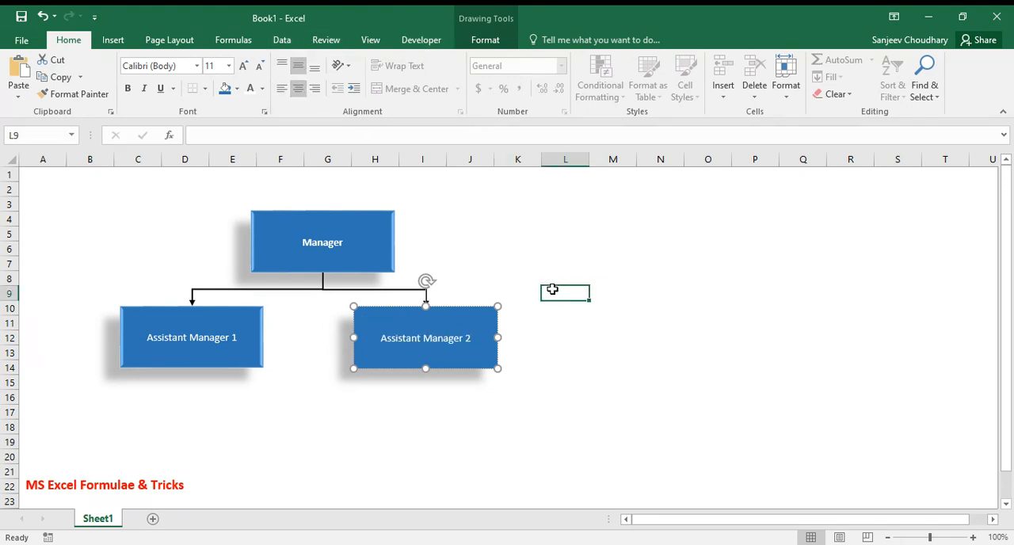